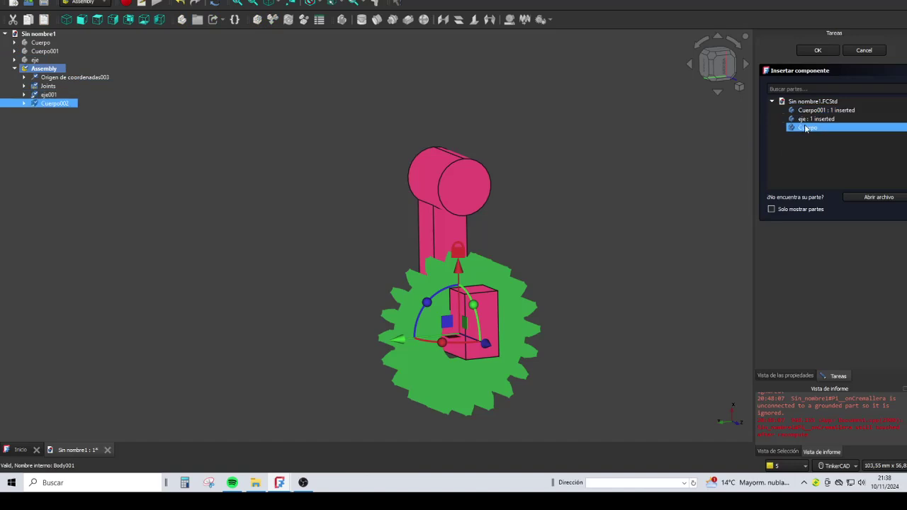
Insert the rack body Cuerpo into the assembly and move the rack and the gear clear of the support.
{"action": "middle_click_drag", "start_coordinate": [557, 207], "coordinate": [538, 134]}
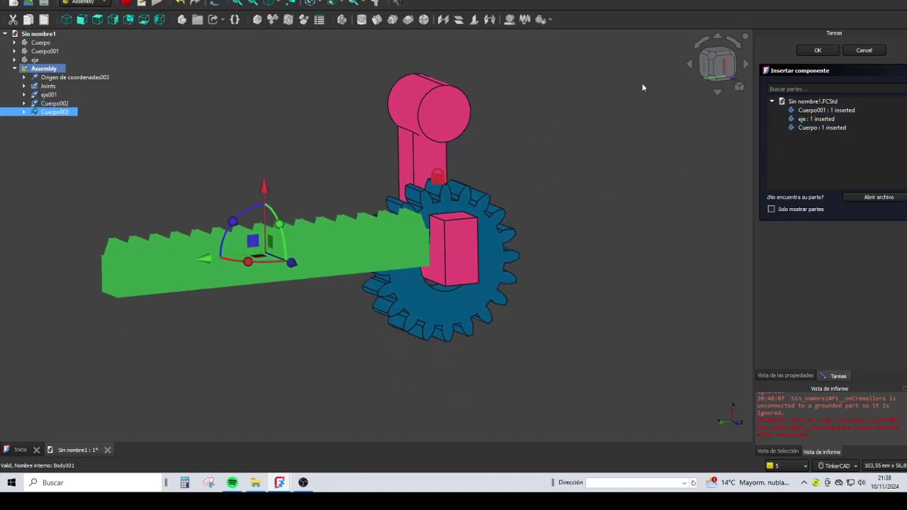
{"action": "left_click", "coordinate": [815, 51]}
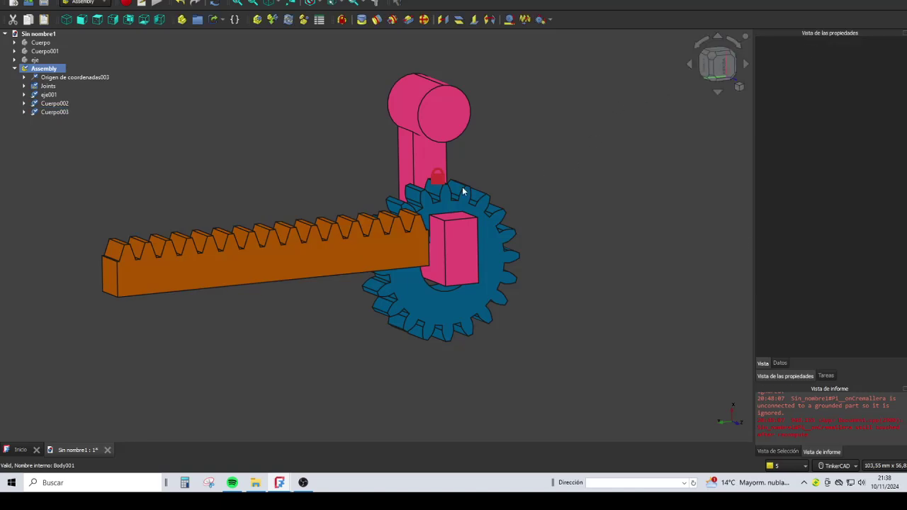
{"action": "left_click_drag", "start_coordinate": [376, 251], "coordinate": [564, 367]}
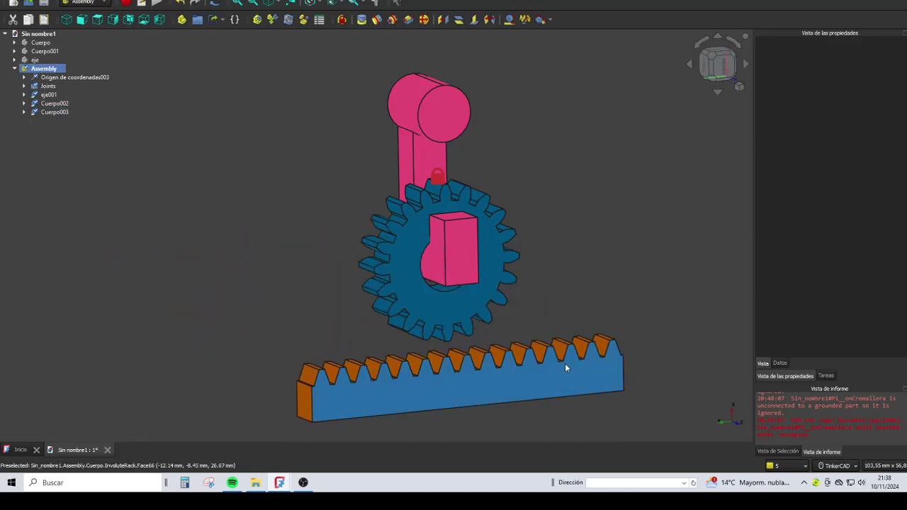
{"action": "left_click_drag", "start_coordinate": [497, 275], "coordinate": [603, 162]}
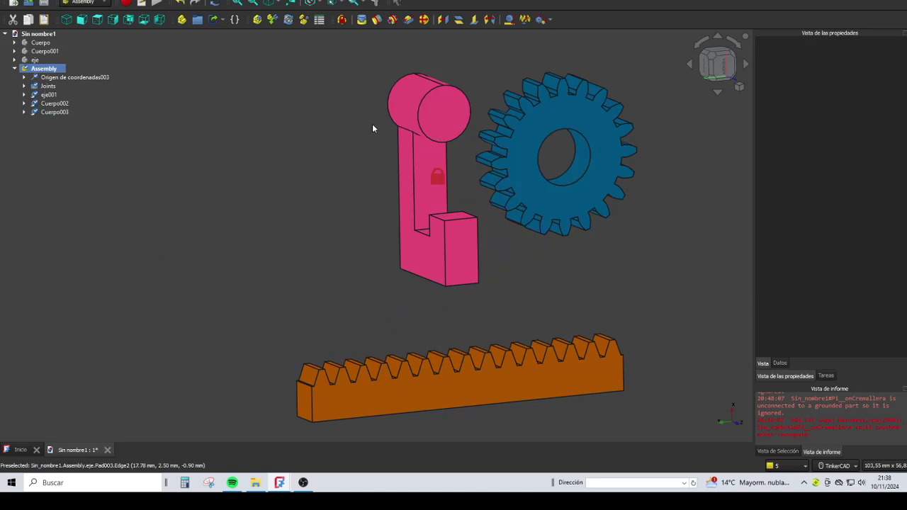
Look for the gear parameters under InvoluteGear, in both the assembly's Cuerpo002 and the original Cuerpo001.
{"action": "left_click", "coordinate": [25, 104]}
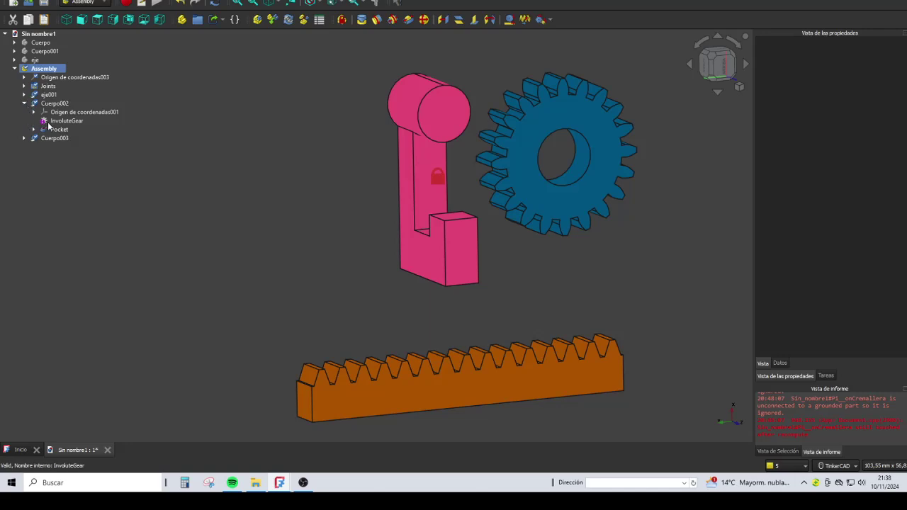
{"action": "left_click", "coordinate": [54, 122]}
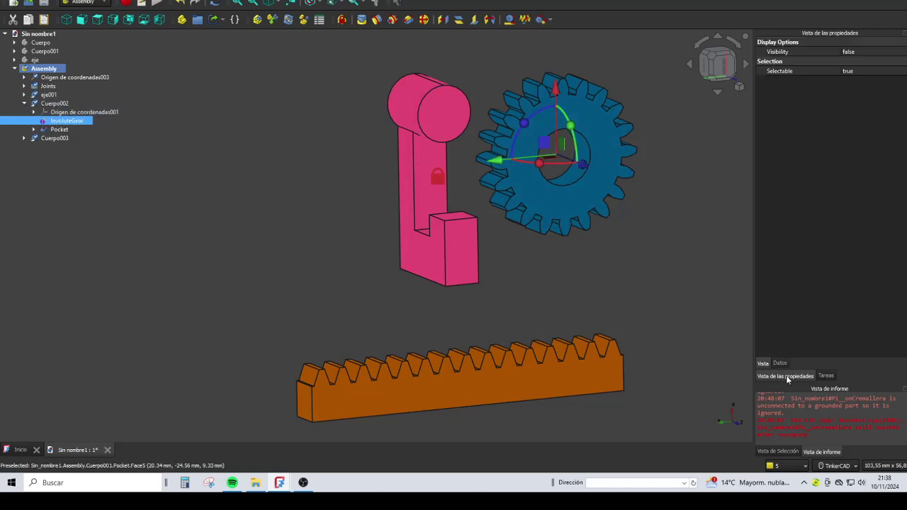
{"action": "left_click", "coordinate": [664, 230]}
{"action": "left_click", "coordinate": [67, 122]}
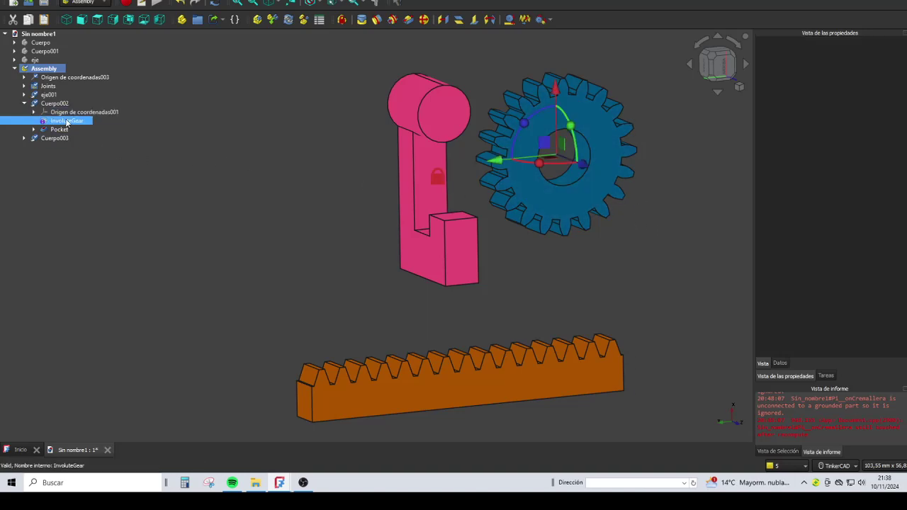
{"action": "left_click", "coordinate": [572, 242]}
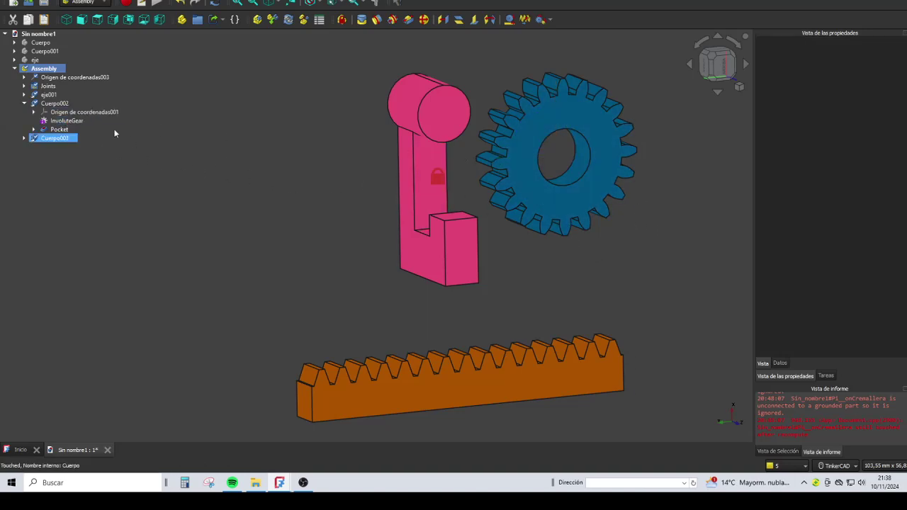
{"action": "left_click", "coordinate": [14, 51]}
{"action": "left_click", "coordinate": [56, 68]}
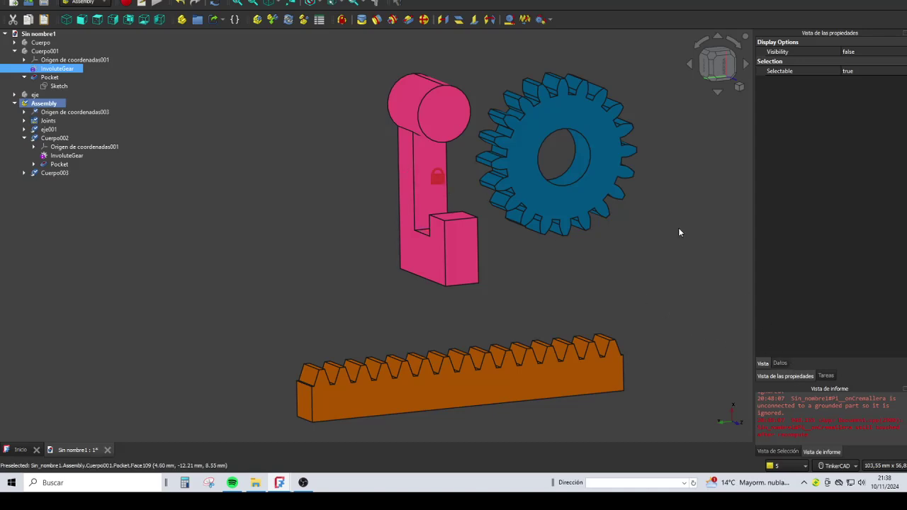
{"action": "left_click", "coordinate": [826, 376]}
{"action": "left_click", "coordinate": [772, 375]}
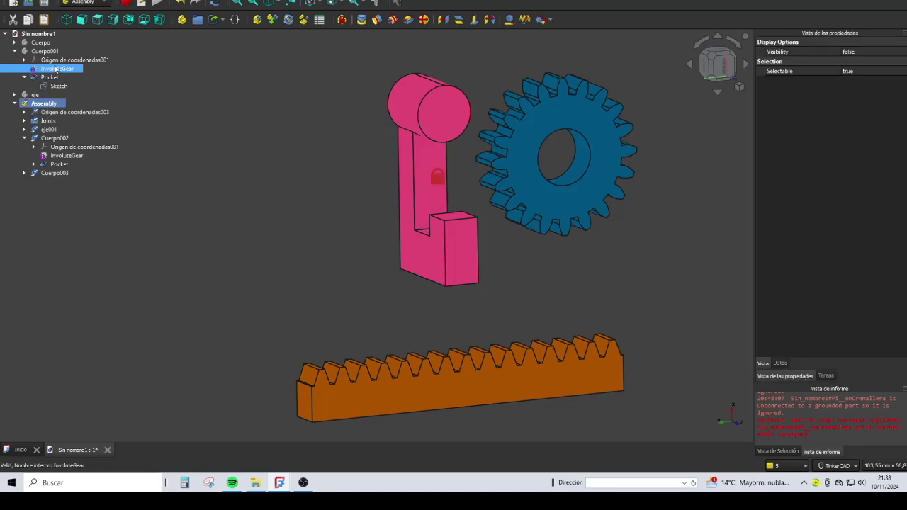
Leave assembly editing, switch to the Engranajes workbench and review the data properties of Cuerpo001's InvoluteGear, including its pitch diameter dw.
{"action": "double_click", "coordinate": [46, 105]}
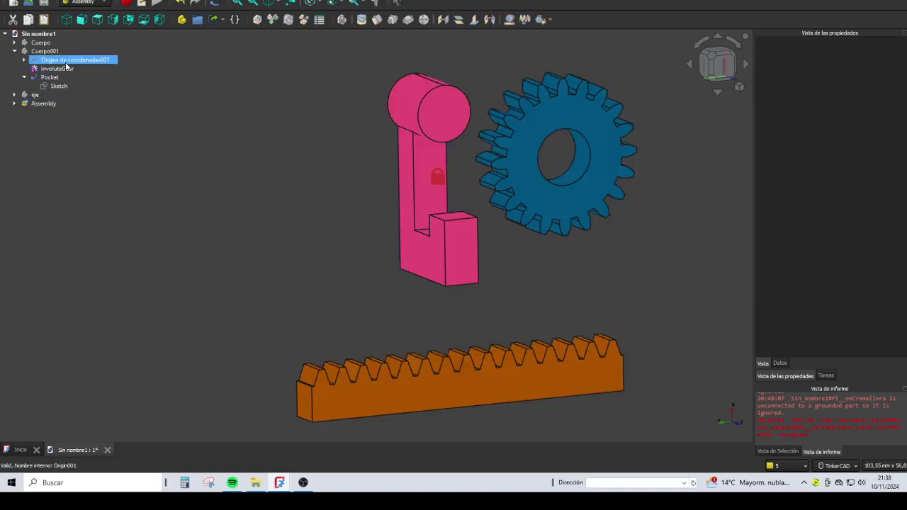
{"action": "left_click", "coordinate": [85, 3]}
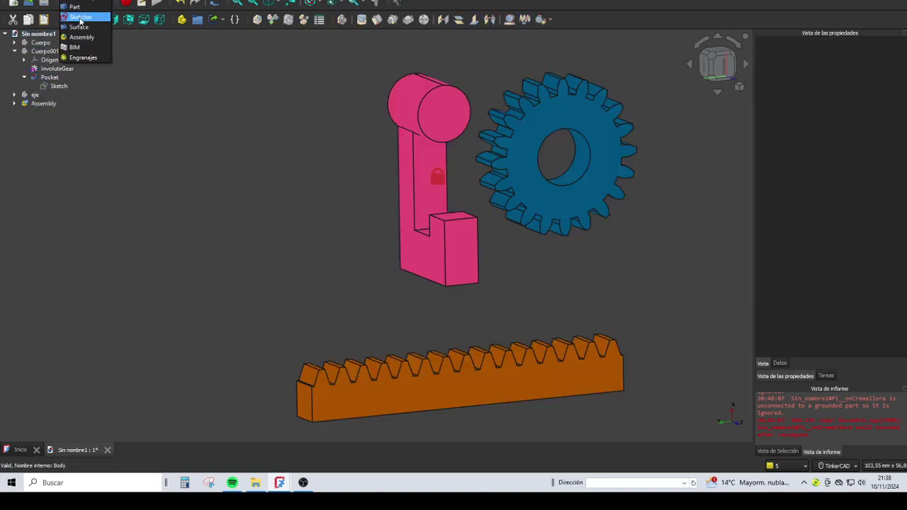
{"action": "left_click", "coordinate": [79, 58]}
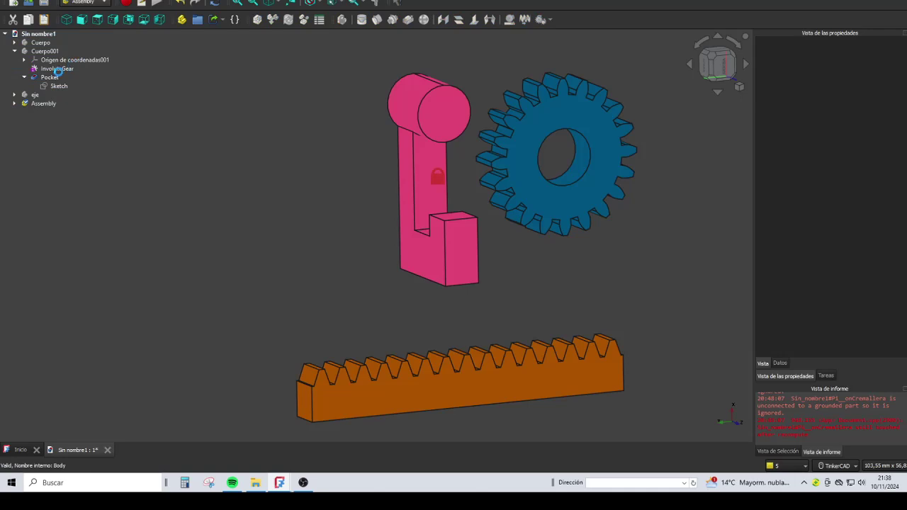
{"action": "left_click", "coordinate": [57, 68]}
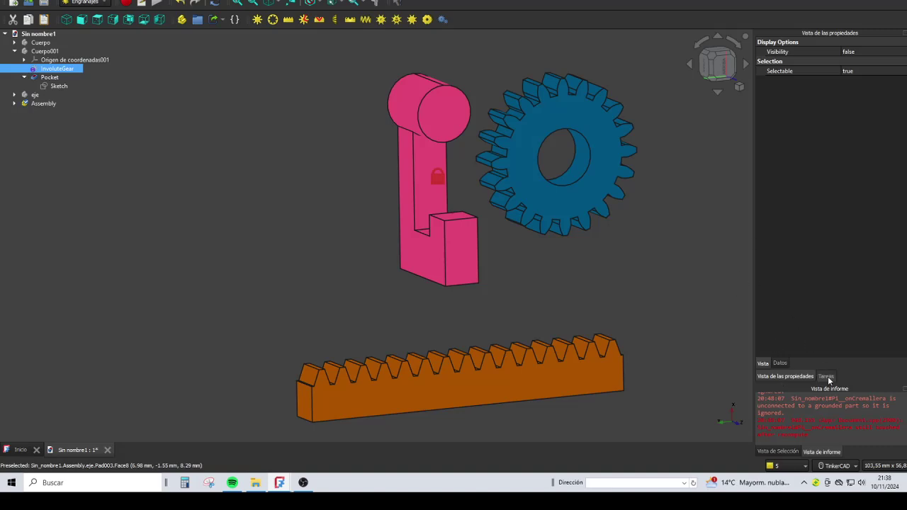
{"action": "left_click", "coordinate": [828, 376]}
{"action": "left_click", "coordinate": [790, 376]}
{"action": "left_click", "coordinate": [779, 362]}
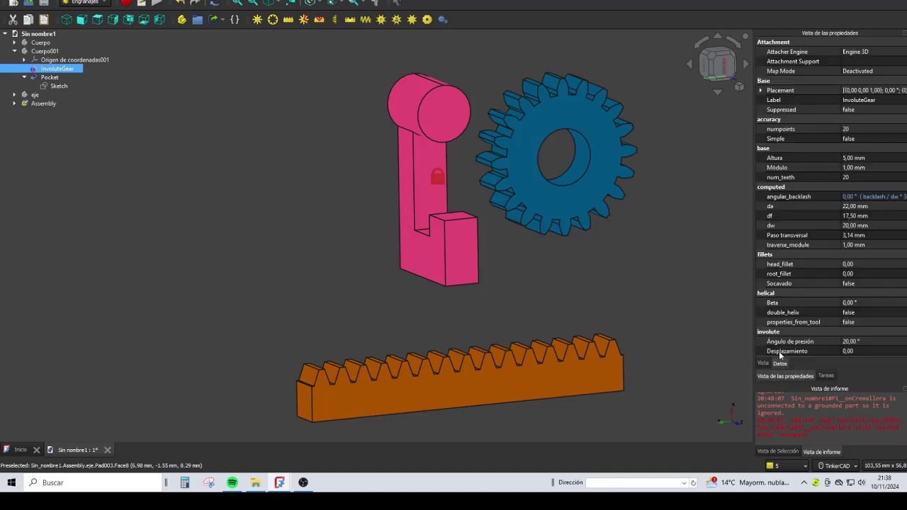
{"action": "left_click", "coordinate": [651, 240]}
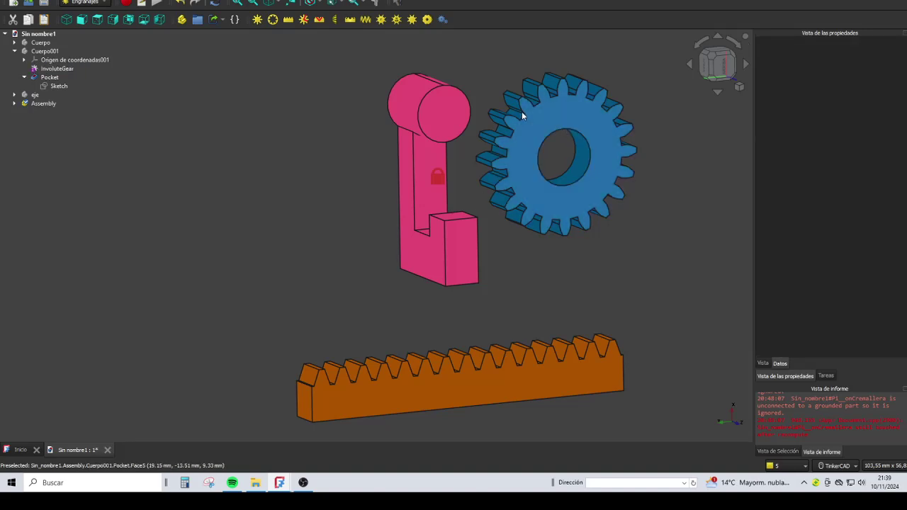
Return to the Assembly workbench and reactivate the assembly for editing.
{"action": "left_click", "coordinate": [105, 3]}
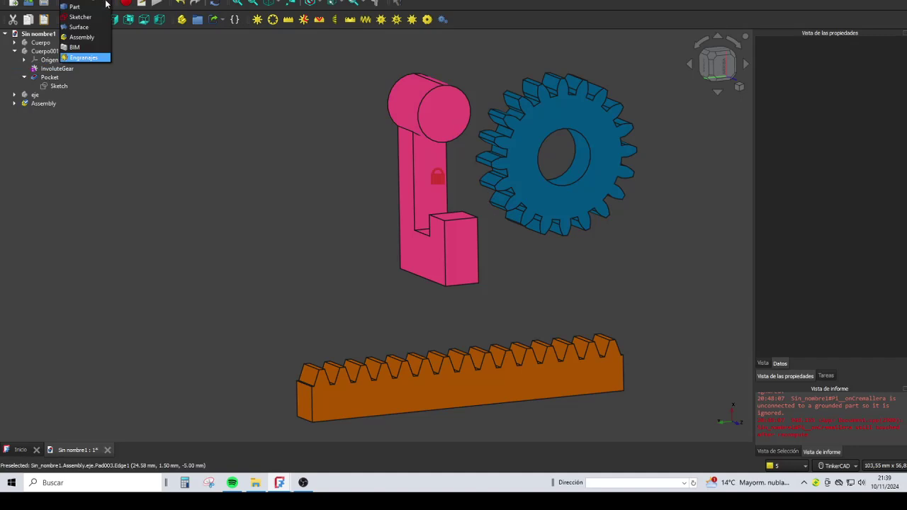
{"action": "left_click", "coordinate": [85, 39]}
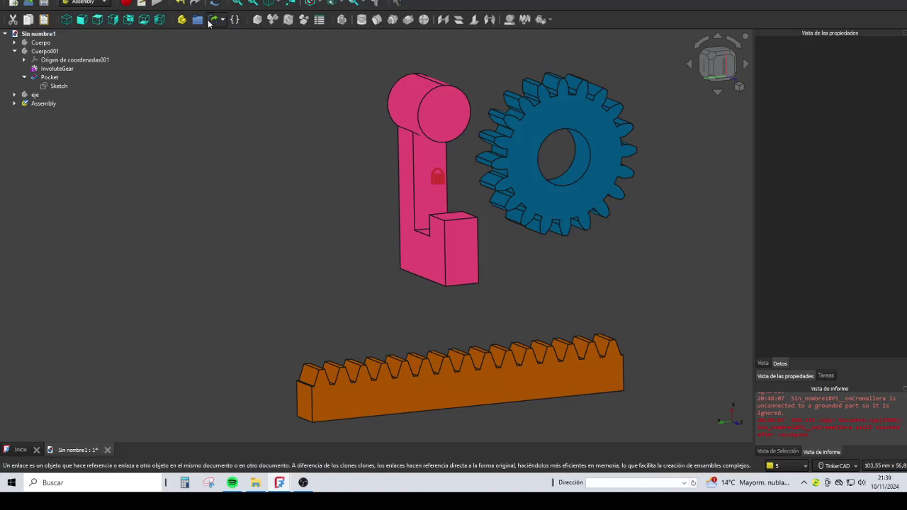
{"action": "double_click", "coordinate": [40, 105]}
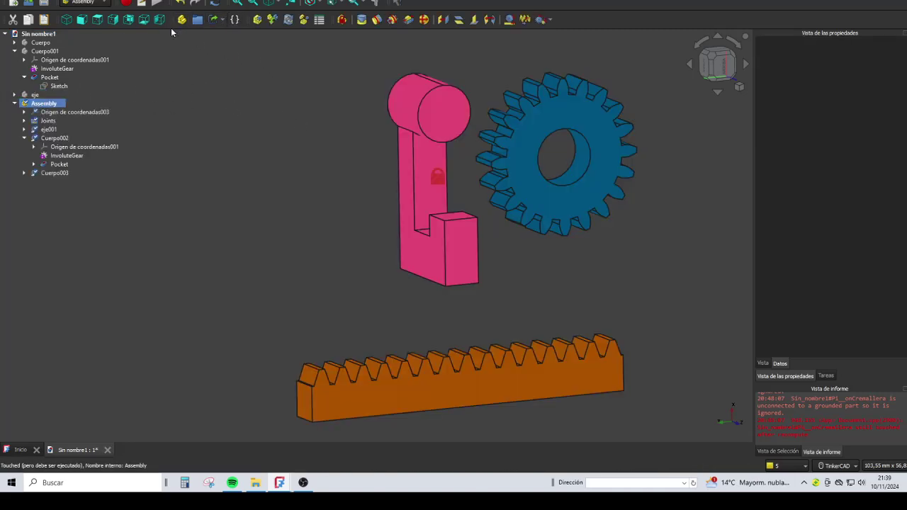
Create a revolute joint between the circular edge of the gear's bore and the end edge of the support's cylindrical shaft.
{"action": "left_click", "coordinate": [377, 21]}
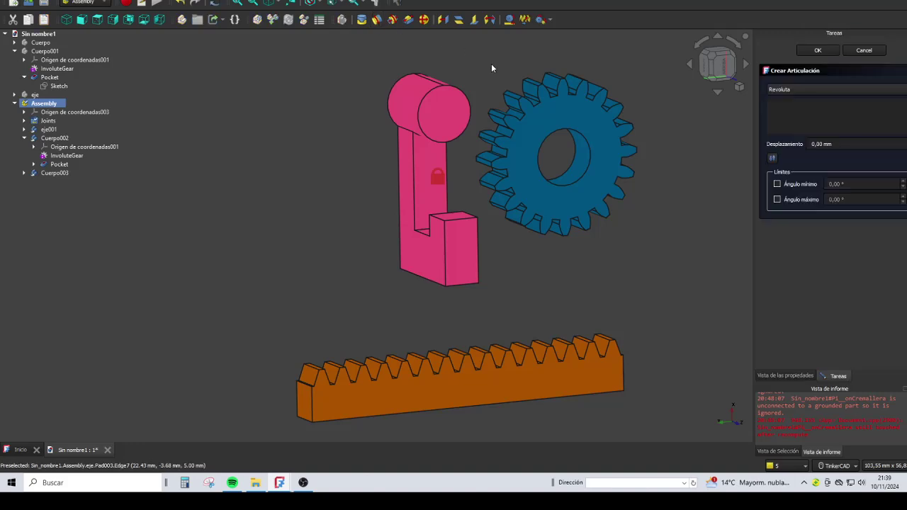
{"action": "left_click", "coordinate": [557, 129]}
{"action": "left_click", "coordinate": [471, 110]}
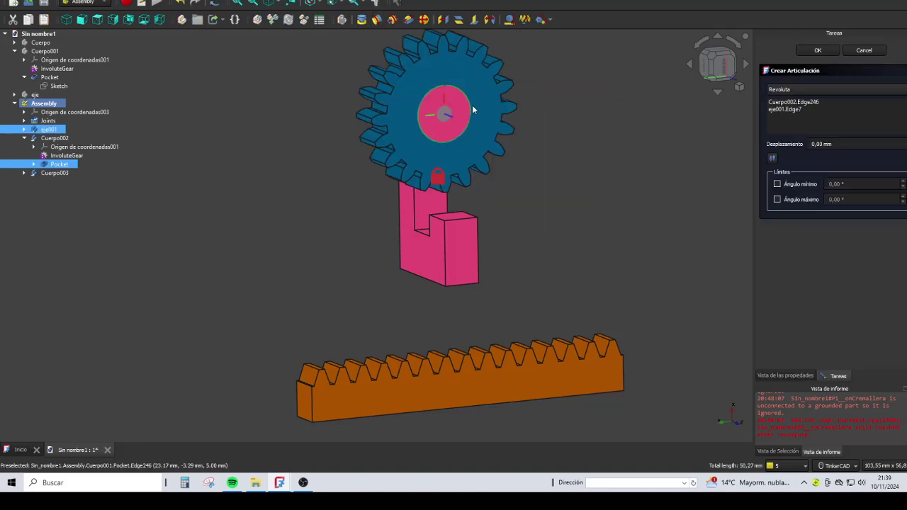
{"action": "mouse_move", "coordinate": [489, 98]}
{"action": "left_mouse_down"}
{"action": "mouse_move", "coordinate": [460, 156]}
{"action": "mouse_move", "coordinate": [476, 95]}
{"action": "left_mouse_up"}
{"action": "left_click", "coordinate": [817, 49]}
Create a slider joint between the rack's long lower edge and the inner corner edge of the support's notch.
{"action": "right_click_drag", "start_coordinate": [559, 253], "coordinate": [749, 199]}
{"action": "middle_click_drag", "start_coordinate": [635, 189], "coordinate": [468, 143]}
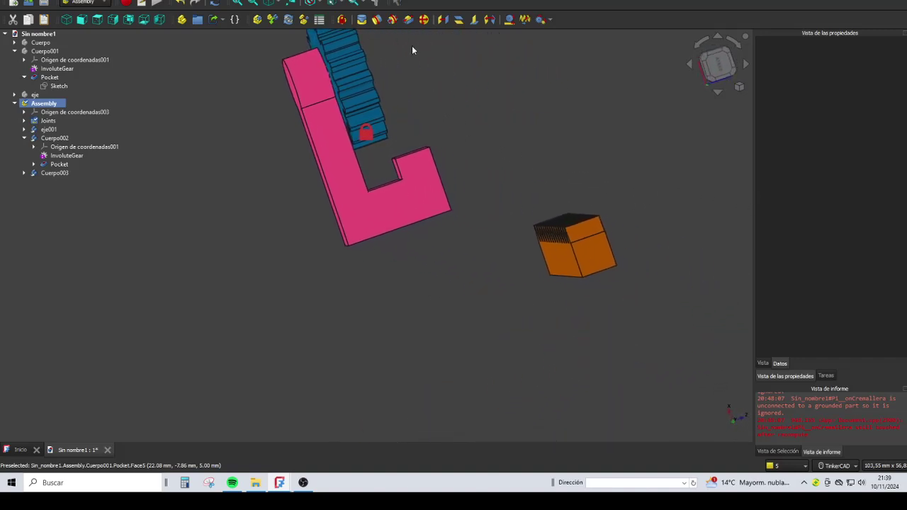
{"action": "left_click", "coordinate": [427, 20]}
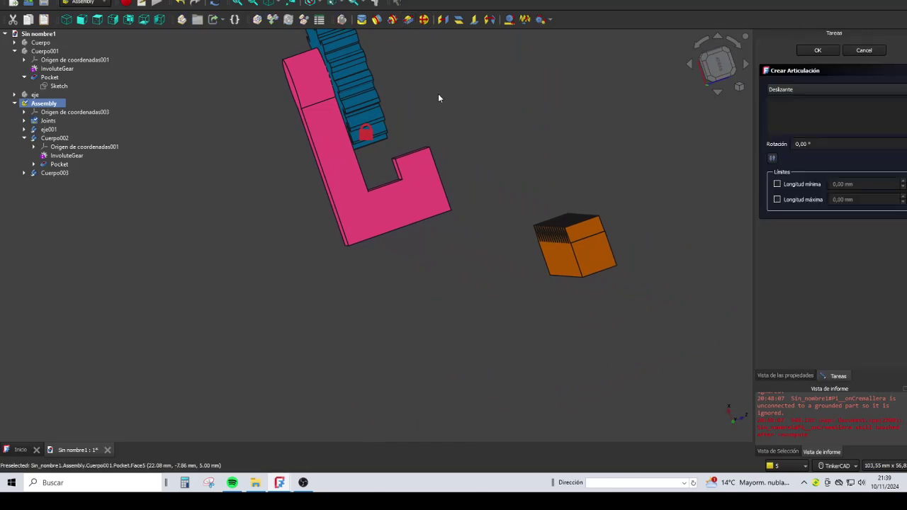
{"action": "left_click", "coordinate": [563, 276]}
{"action": "right_click_drag", "start_coordinate": [417, 192], "coordinate": [370, 226]}
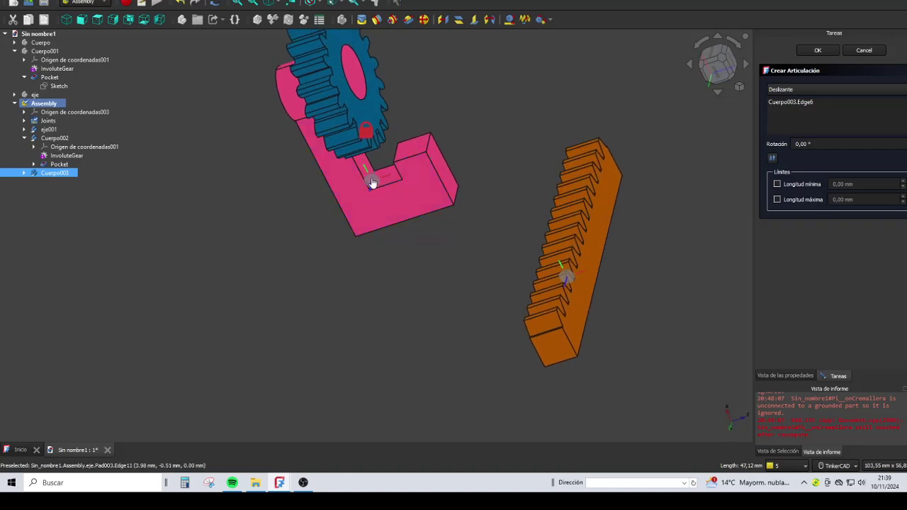
{"action": "left_click", "coordinate": [372, 183]}
{"action": "right_click_drag", "start_coordinate": [516, 208], "coordinate": [386, 220]}
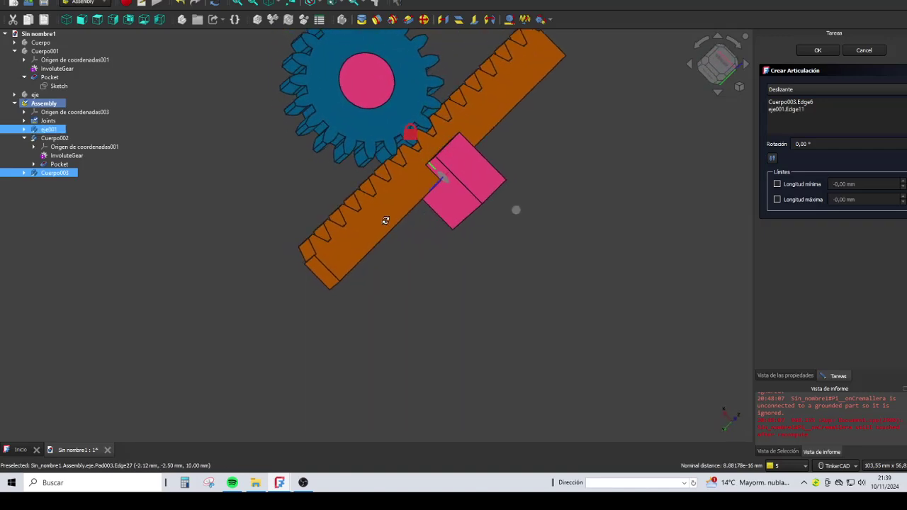
{"action": "left_click", "coordinate": [818, 51]}
Expand the assembly's joints and slide the rack slightly lengthwise to align its teeth with the gear's.
{"action": "right_click_drag", "start_coordinate": [559, 176], "coordinate": [550, 144]}
{"action": "left_click", "coordinate": [718, 65]}
{"action": "middle_click_drag", "start_coordinate": [514, 183], "coordinate": [436, 236]}
{"action": "mouse_move", "coordinate": [537, 162]}
{"action": "right_mouse_down"}
{"action": "mouse_move", "coordinate": [541, 173]}
{"action": "mouse_move", "coordinate": [540, 165]}
{"action": "right_mouse_up"}
{"action": "mouse_move", "coordinate": [374, 195]}
{"action": "right_mouse_down"}
{"action": "mouse_move", "coordinate": [323, 237]}
{"action": "mouse_move", "coordinate": [342, 243]}
{"action": "mouse_move", "coordinate": [399, 215]}
{"action": "mouse_move", "coordinate": [458, 205]}
{"action": "mouse_move", "coordinate": [437, 197]}
{"action": "right_mouse_up"}
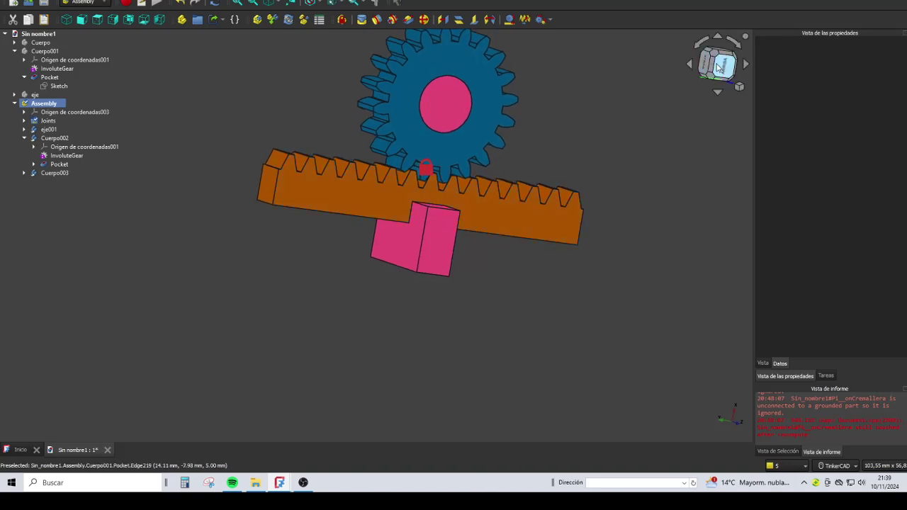
{"action": "left_click", "coordinate": [719, 67]}
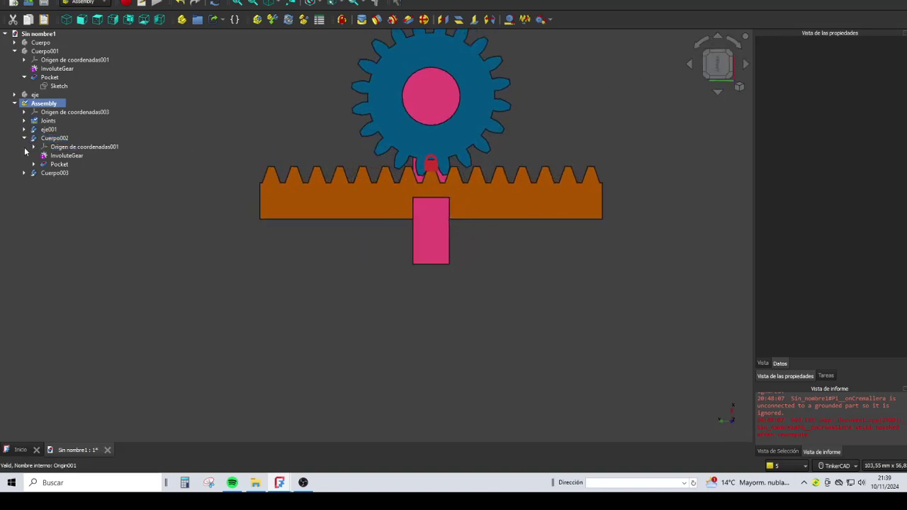
{"action": "left_click", "coordinate": [24, 121]}
{"action": "left_click", "coordinate": [57, 130]}
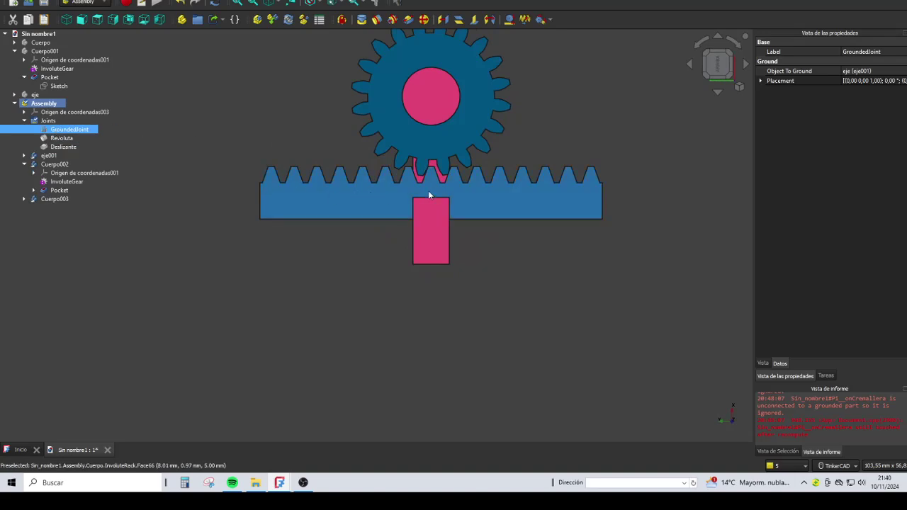
{"action": "left_click_drag", "start_coordinate": [473, 203], "coordinate": [475, 203]}
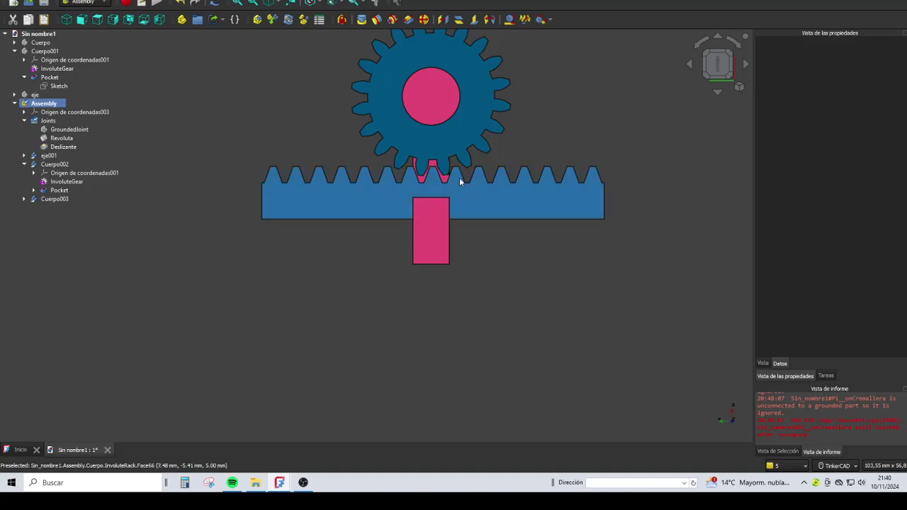
Hide the support part eje001 so that only the gear and the rack are displayed.
{"action": "right_click_drag", "start_coordinate": [302, 135], "coordinate": [414, 147]}
{"action": "left_click", "coordinate": [411, 236]}
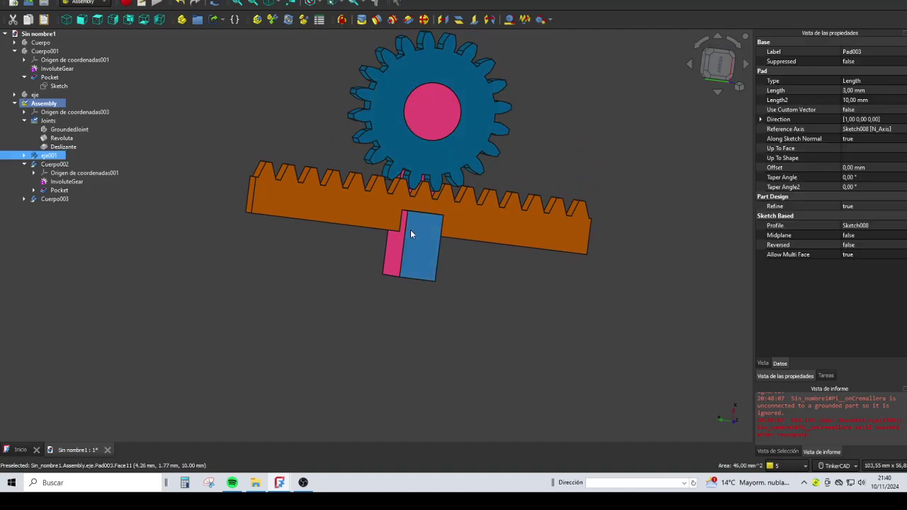
{"action": "key", "text": "space"}
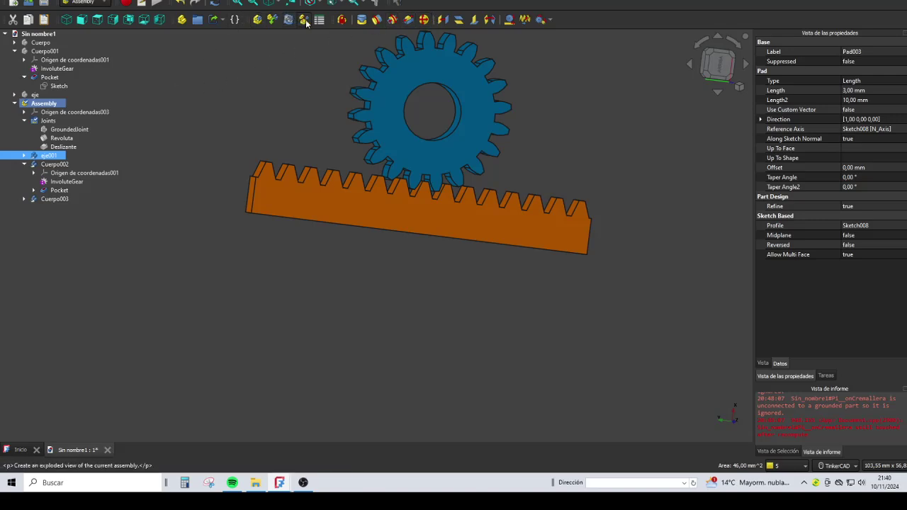
Create a rack and pinion joint between the gear's bore edge and the rack's long lower front edge, with a pitch radius of 10 mm.
{"action": "left_click", "coordinate": [509, 20]}
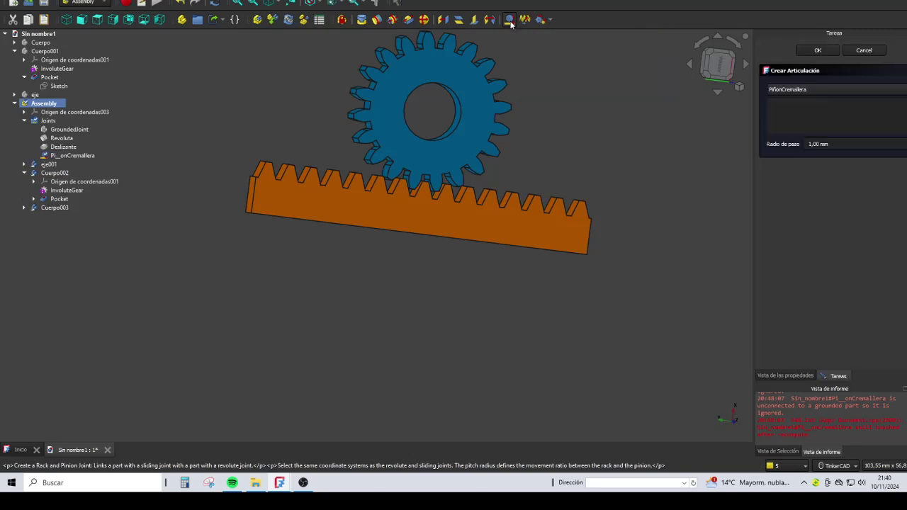
{"action": "left_click", "coordinate": [446, 88]}
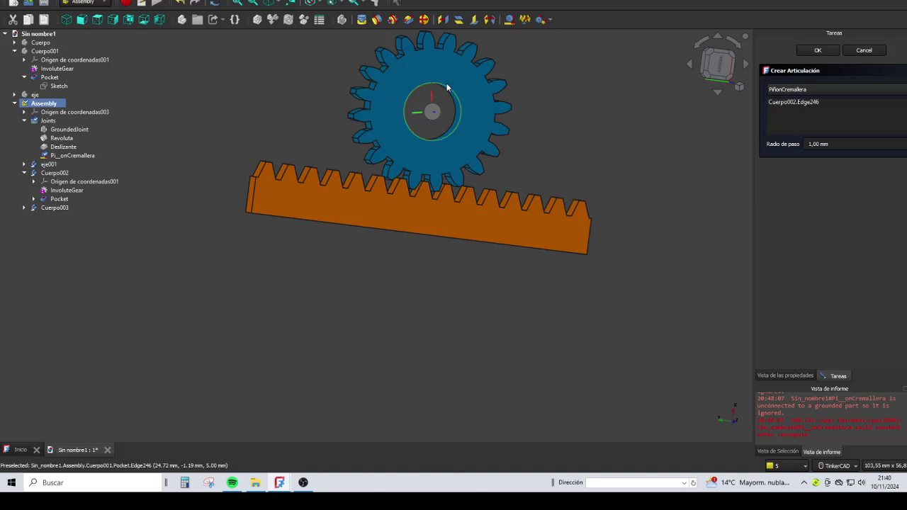
{"action": "left_click", "coordinate": [420, 238]}
{"action": "left_click_drag", "start_coordinate": [830, 144], "coordinate": [780, 144]}
{"action": "type", "text": "10"}
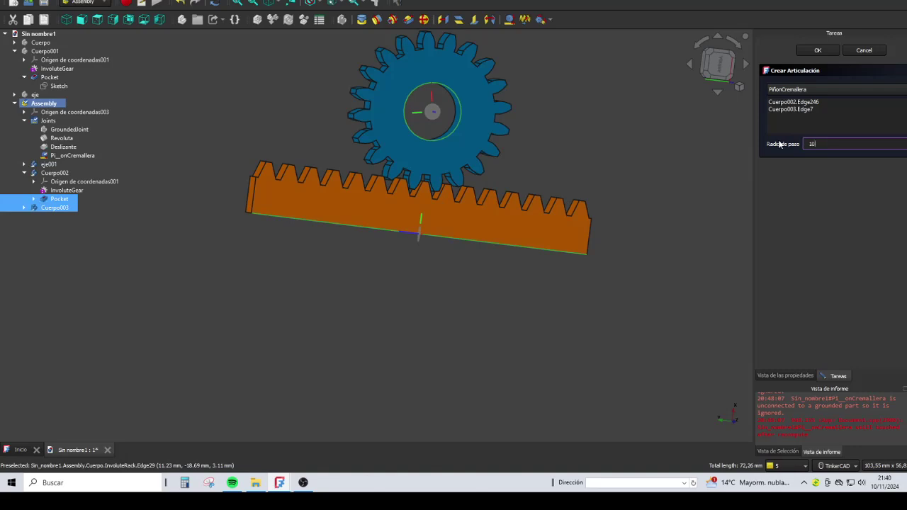
{"action": "key", "text": "Return"}
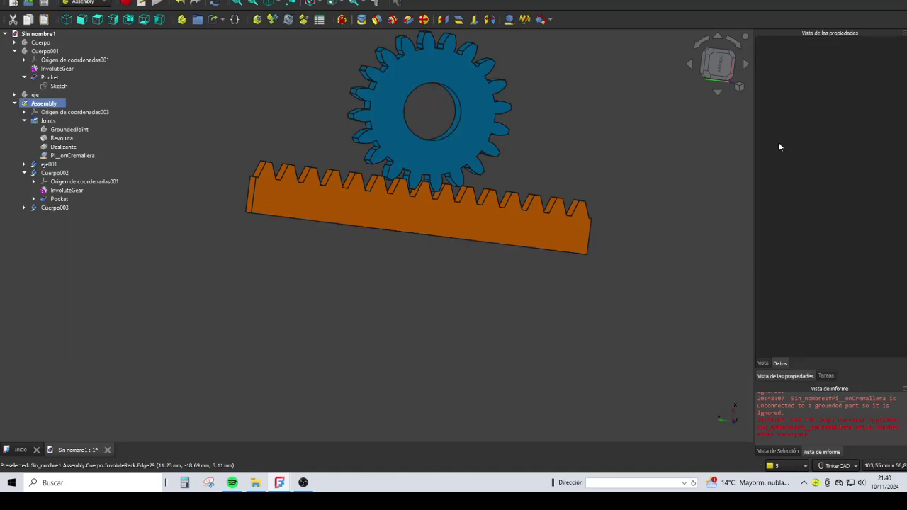
Slide the rack lengthwise in the front view to test how the gear follows, and go through the assembly's joints.
{"action": "left_click", "coordinate": [717, 64]}
{"action": "mouse_move", "coordinate": [520, 217]}
{"action": "left_mouse_down"}
{"action": "mouse_move", "coordinate": [555, 219]}
{"action": "mouse_move", "coordinate": [504, 215]}
{"action": "left_mouse_up"}
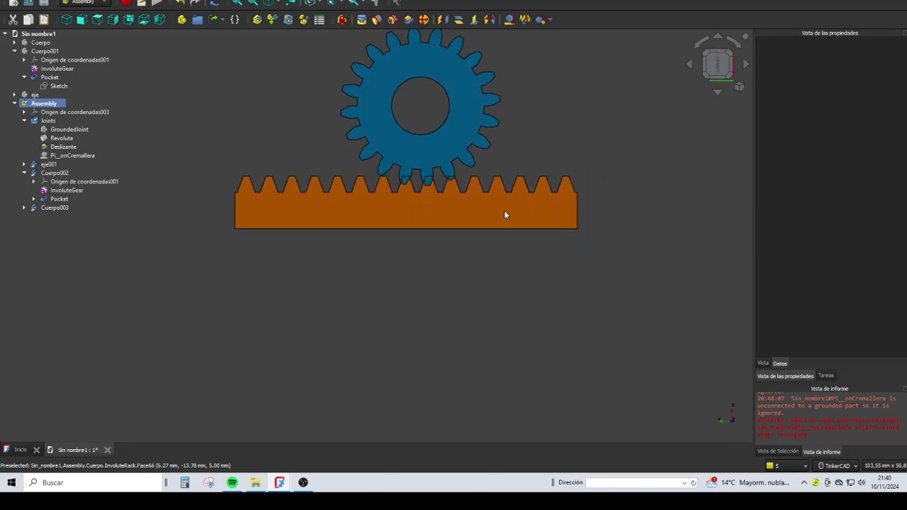
{"action": "left_click", "coordinate": [89, 155]}
{"action": "left_click", "coordinate": [65, 139]}
{"action": "left_click", "coordinate": [65, 130]}
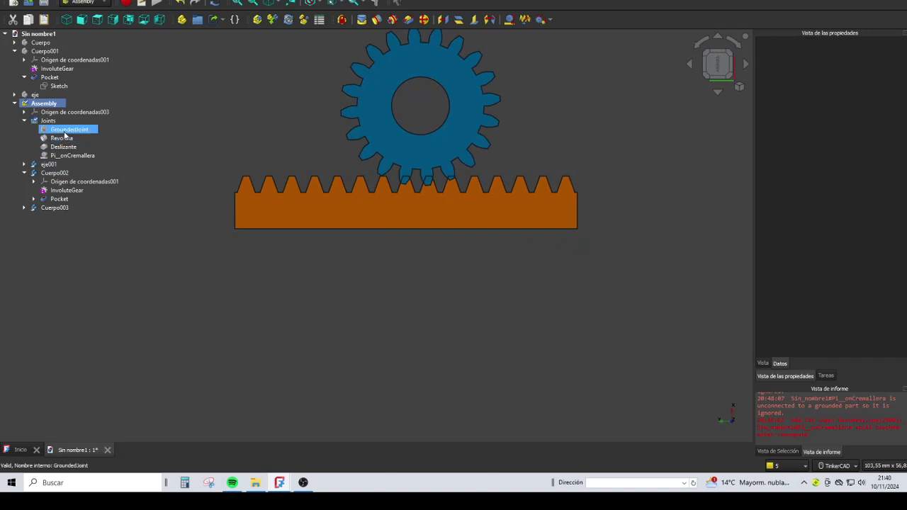
Expand the support part eje001 and make its Pad003 feature visible again.
{"action": "left_click", "coordinate": [66, 163]}
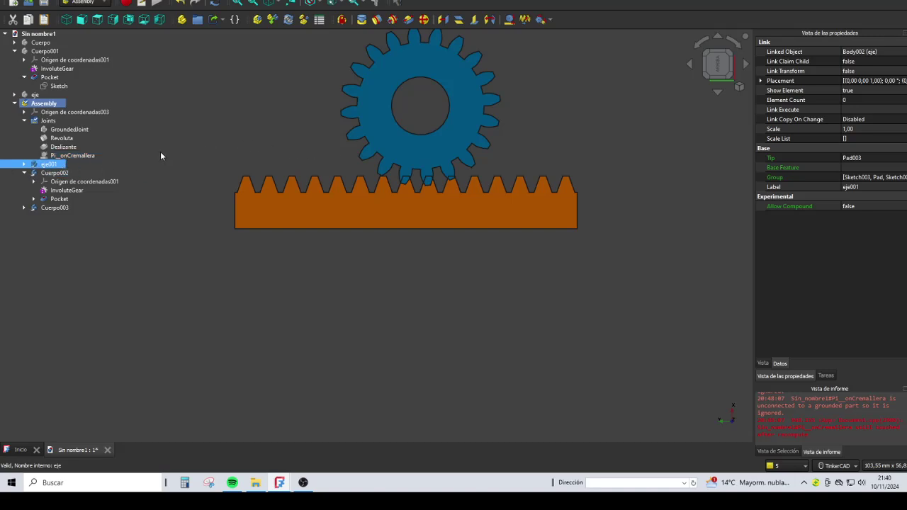
{"action": "left_click", "coordinate": [25, 164]}
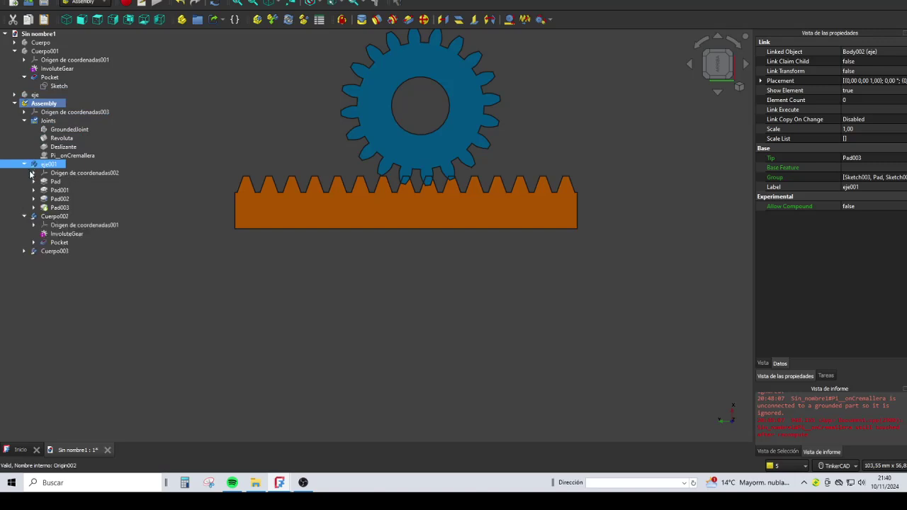
{"action": "left_click", "coordinate": [58, 208]}
{"action": "key", "text": "space"}
{"action": "left_click", "coordinate": [200, 145]}
{"action": "mouse_move", "coordinate": [200, 244]}
{"action": "right_mouse_down"}
{"action": "mouse_move", "coordinate": [259, 248]}
{"action": "mouse_move", "coordinate": [176, 251]}
{"action": "right_mouse_up"}
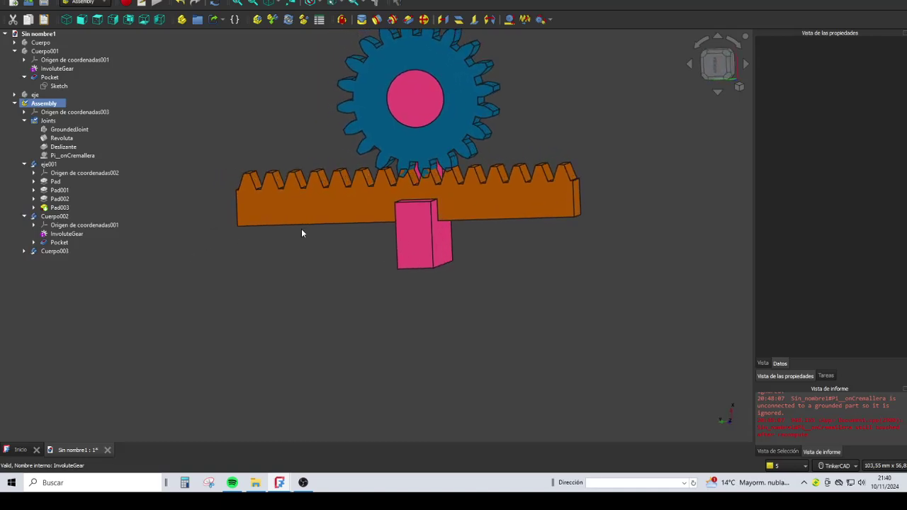
Slide the rack lengthwise with the support displayed and check the gear's turning direction from the front.
{"action": "left_click_drag", "start_coordinate": [468, 208], "coordinate": [501, 200]}
{"action": "left_click", "coordinate": [718, 66]}
{"action": "right_click", "coordinate": [498, 194]}
{"action": "left_click", "coordinate": [248, 90]}
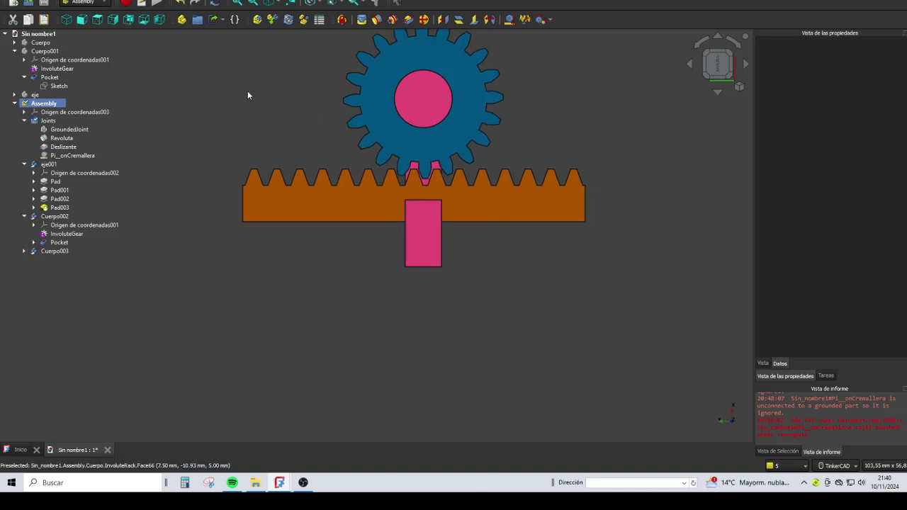
Try to enter a negative pitch radius while editing the rack and pinion joint.
{"action": "left_click", "coordinate": [56, 155]}
{"action": "left_click", "coordinate": [56, 157]}
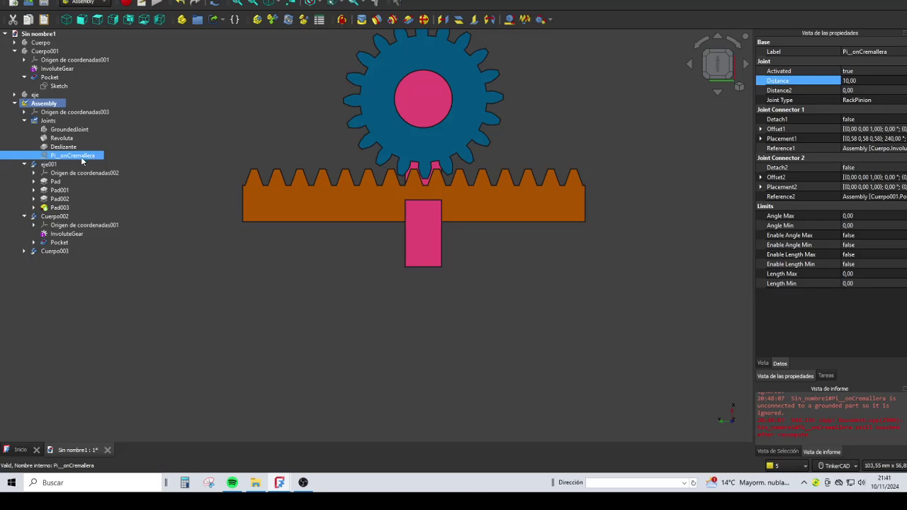
{"action": "double_click", "coordinate": [80, 156]}
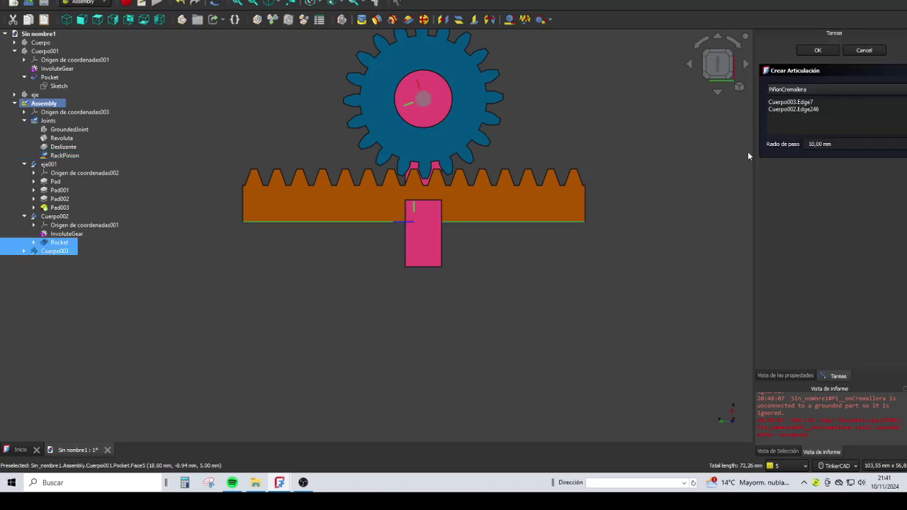
{"action": "left_click_drag", "start_coordinate": [892, 148], "coordinate": [777, 145]}
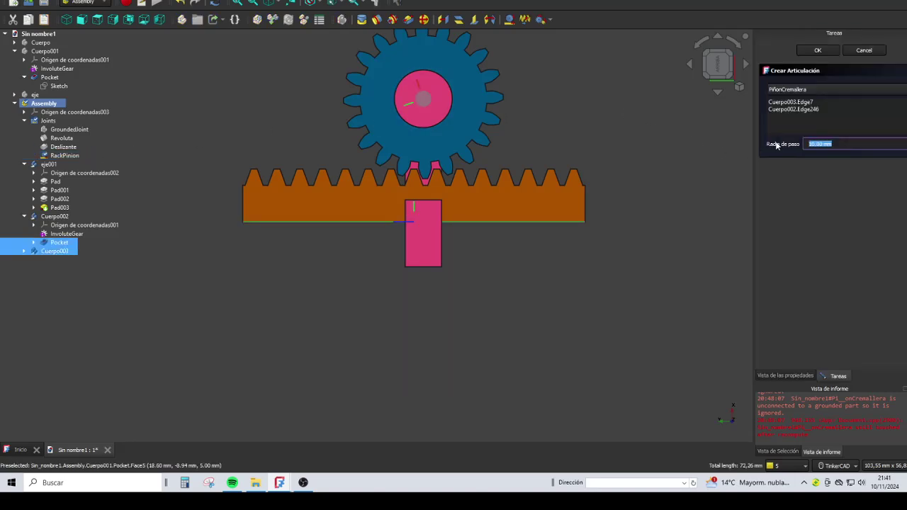
{"action": "type", "text": "-"}
{"action": "left_click", "coordinate": [859, 51]}
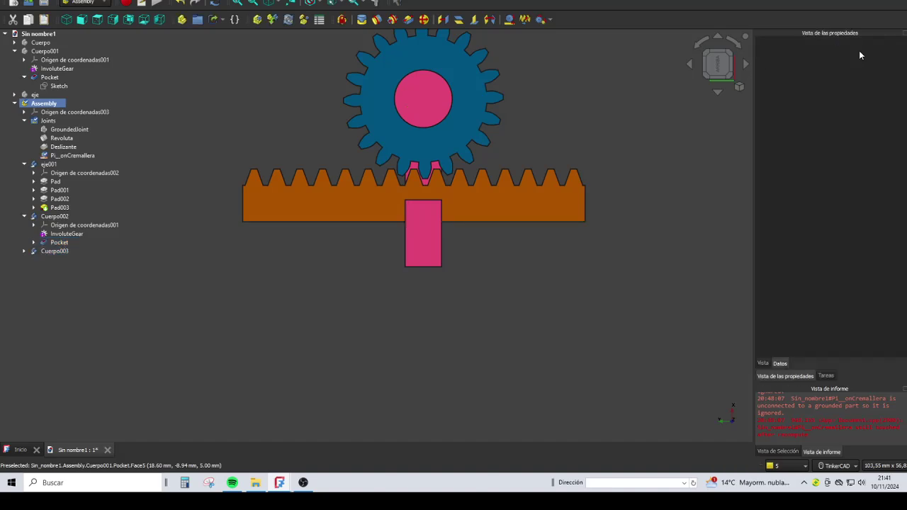
Set the rack and pinion joint's Distance property to -10 to reverse the gear's turning direction.
{"action": "left_click", "coordinate": [64, 155]}
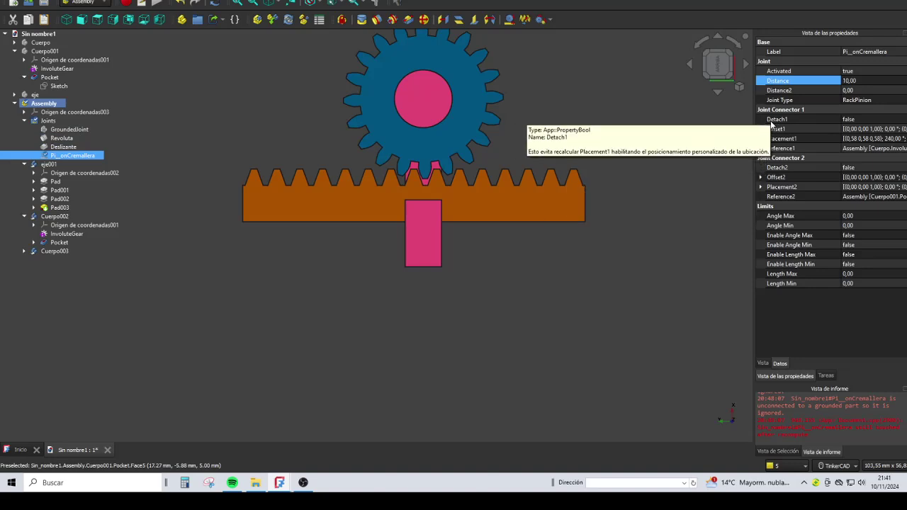
{"action": "left_click", "coordinate": [861, 81]}
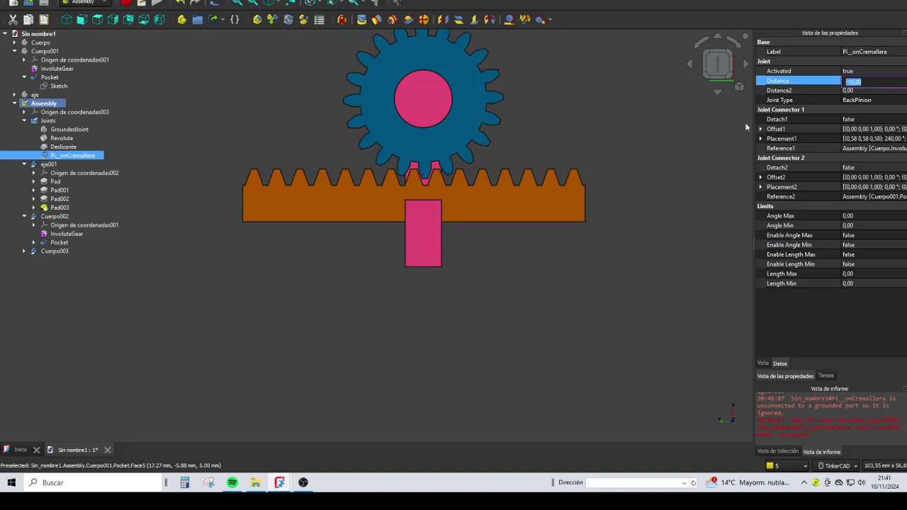
{"action": "left_click", "coordinate": [697, 173]}
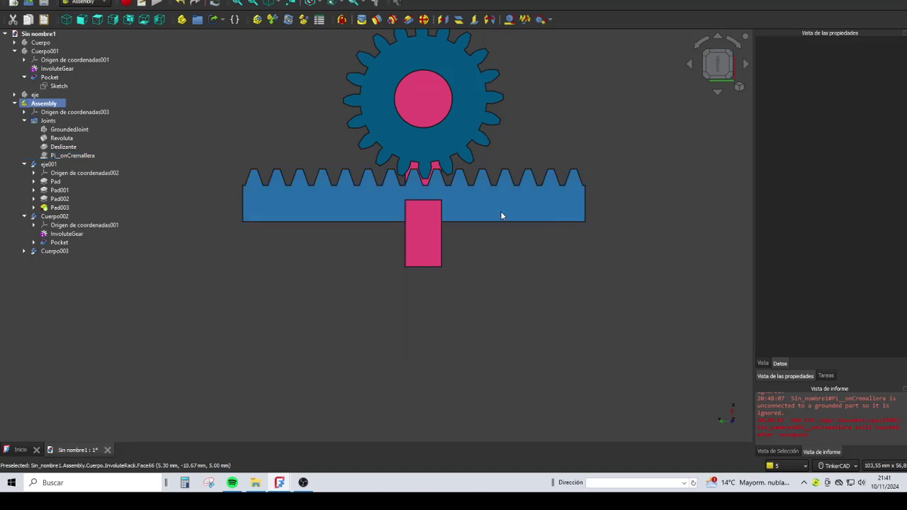
Slide the rack back and forth lengthwise to test its motion together with the gear.
{"action": "left_click_drag", "start_coordinate": [503, 215], "coordinate": [582, 213]}
{"action": "right_click_drag", "start_coordinate": [581, 212], "coordinate": [592, 266]}
{"action": "left_click_drag", "start_coordinate": [579, 222], "coordinate": [560, 219]}
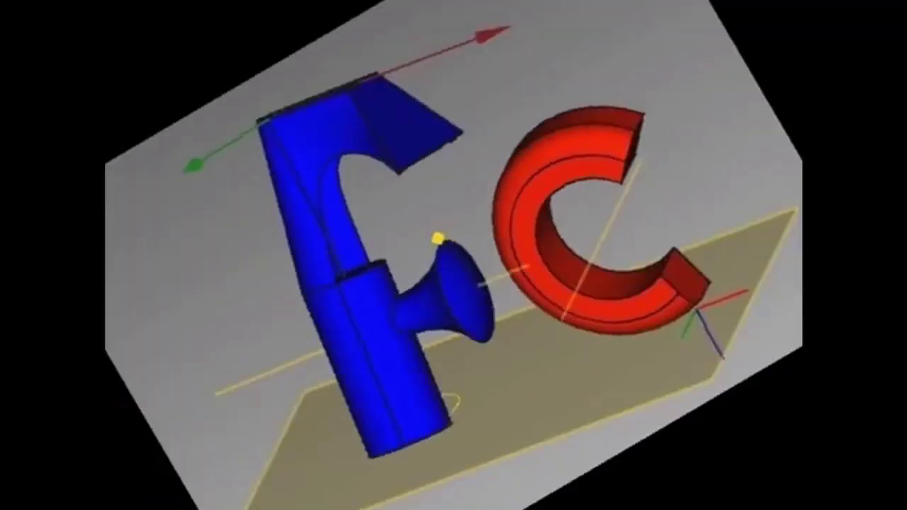